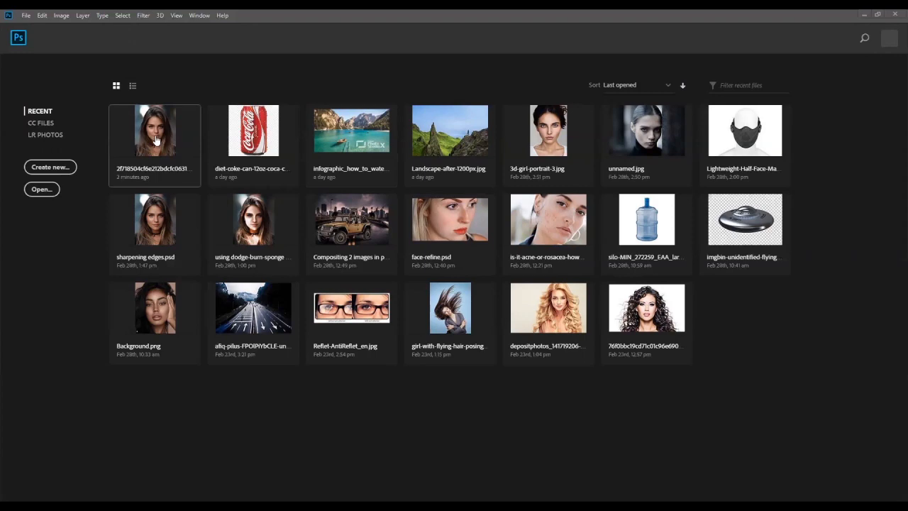
Open the most recently used portrait photo and duplicate its Background layer
click(164, 157)
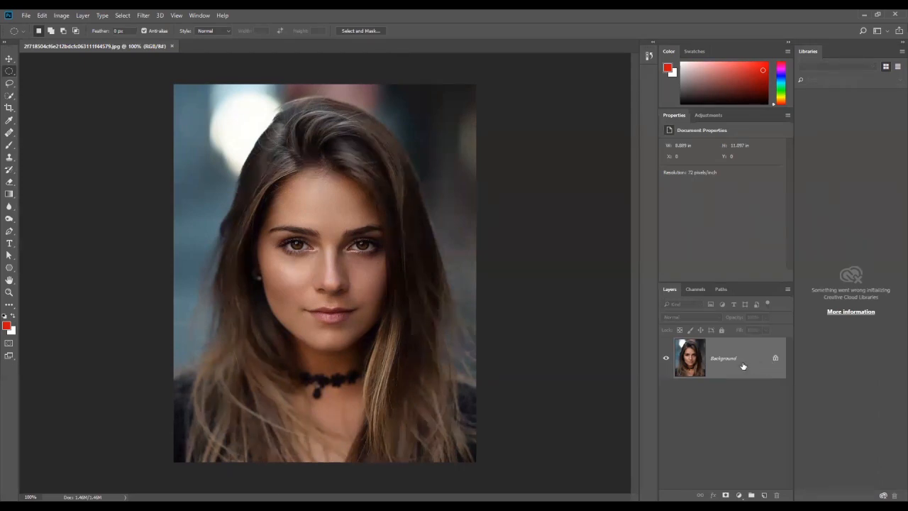
right_click(743, 362)
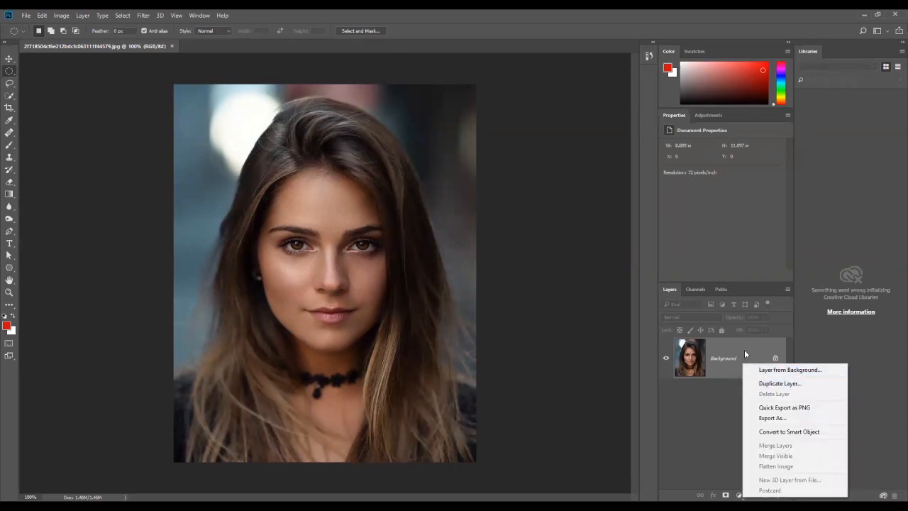
click(745, 354)
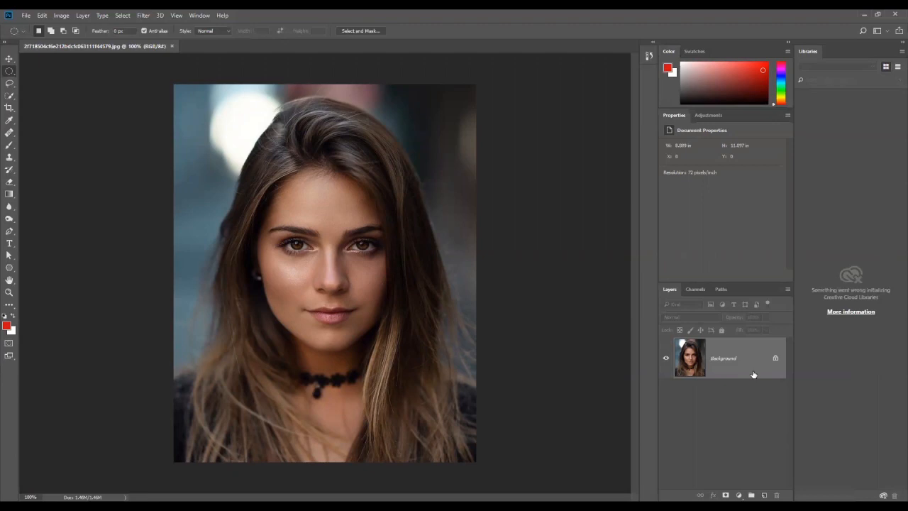
key(ctrl+j)
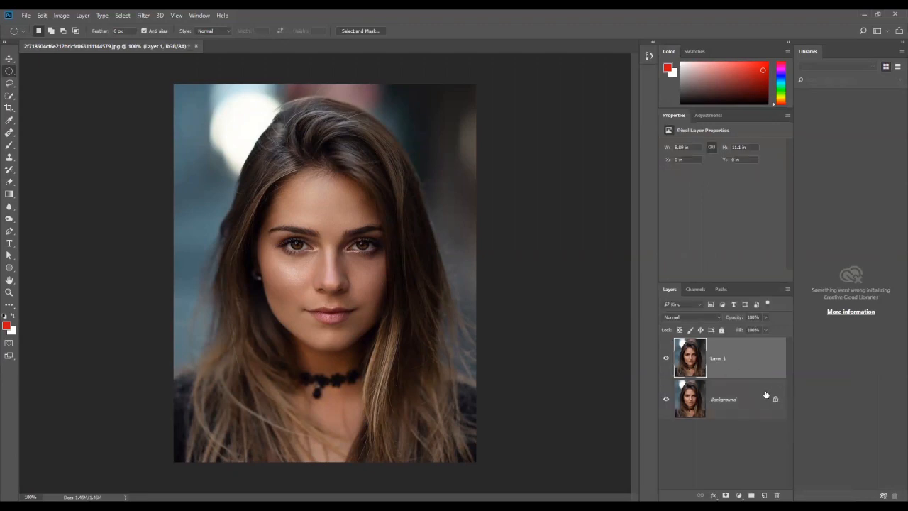
Hide the original Background layer and make the duplicate, Layer 1, the active layer
click(739, 401)
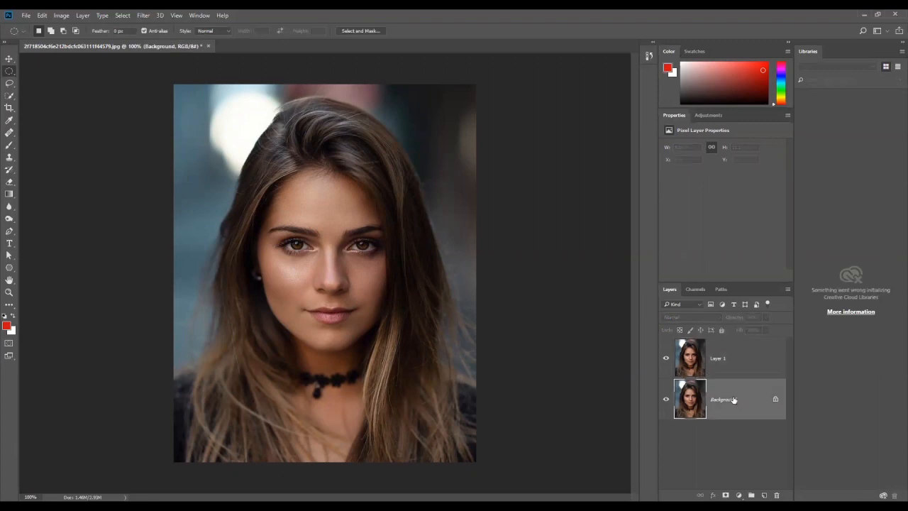
click(666, 402)
click(731, 358)
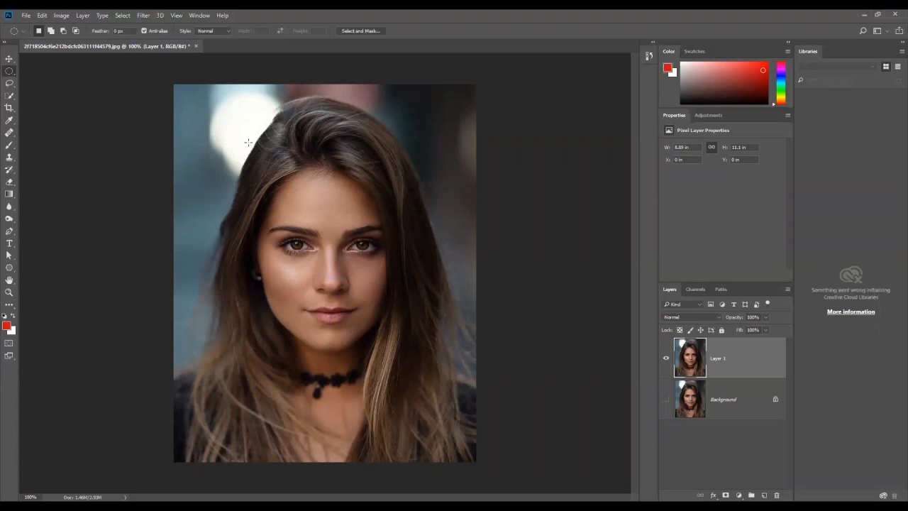
Draw a wide elliptical marquee selection around the eyes, from the forehead to the nose, on Layer 1
click(9, 72)
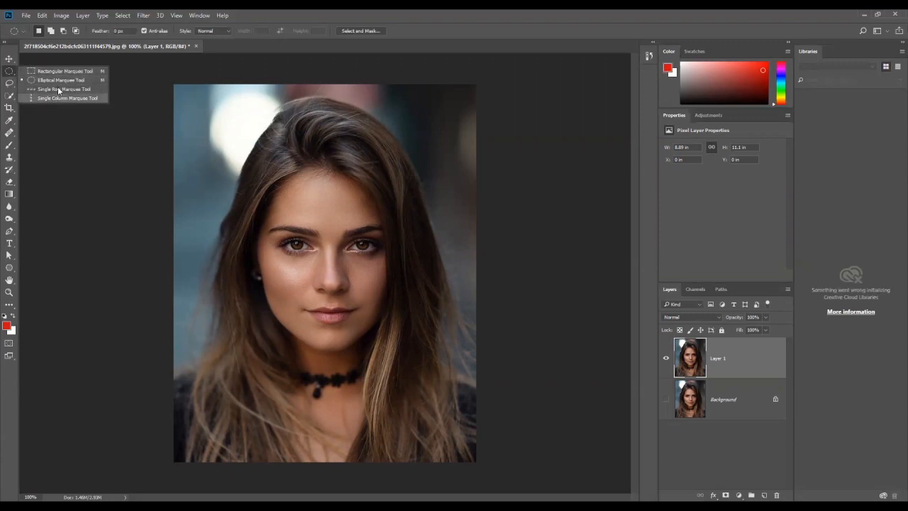
click(15, 76)
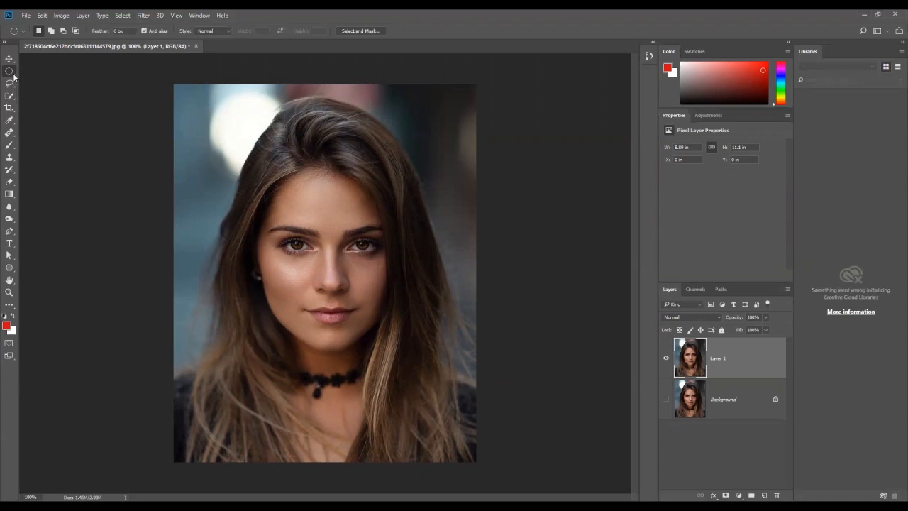
click(13, 75)
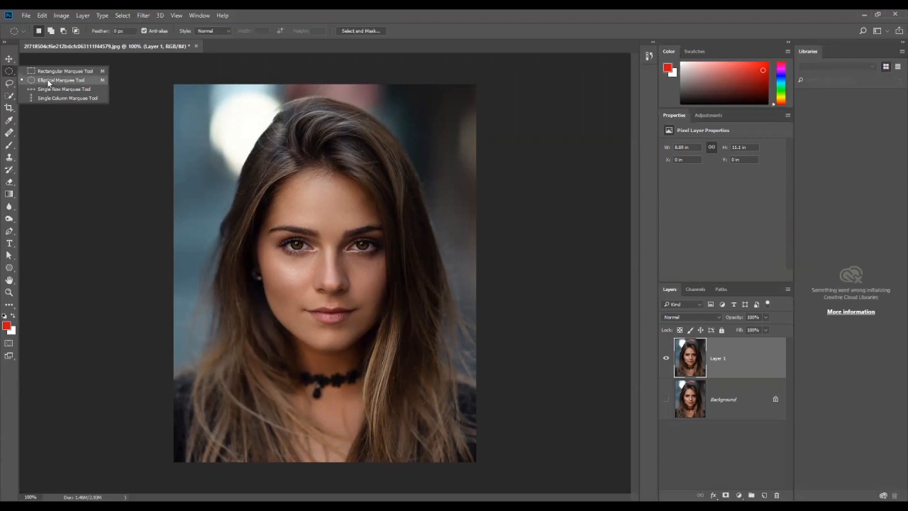
click(49, 81)
drag(226, 201, 425, 286)
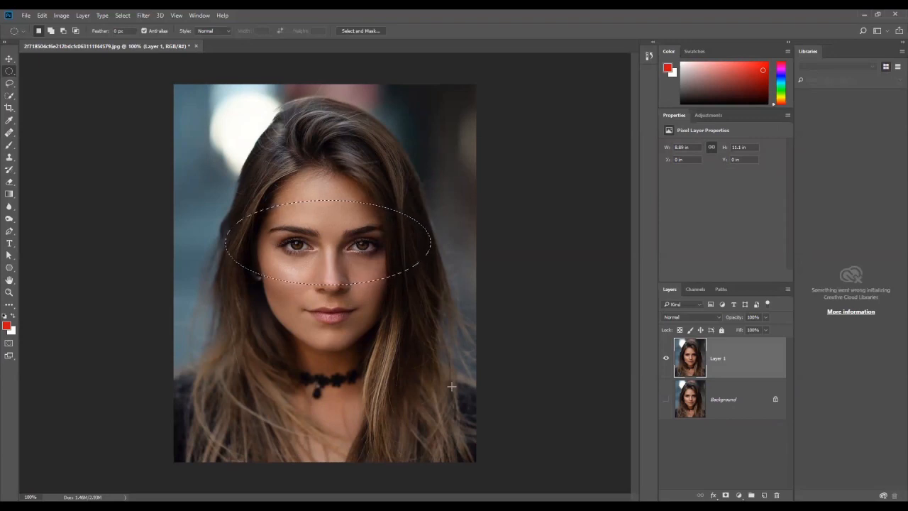
Delete the pixels inside the elliptical selection on Layer 1, then undo the deletion
key(Delete)
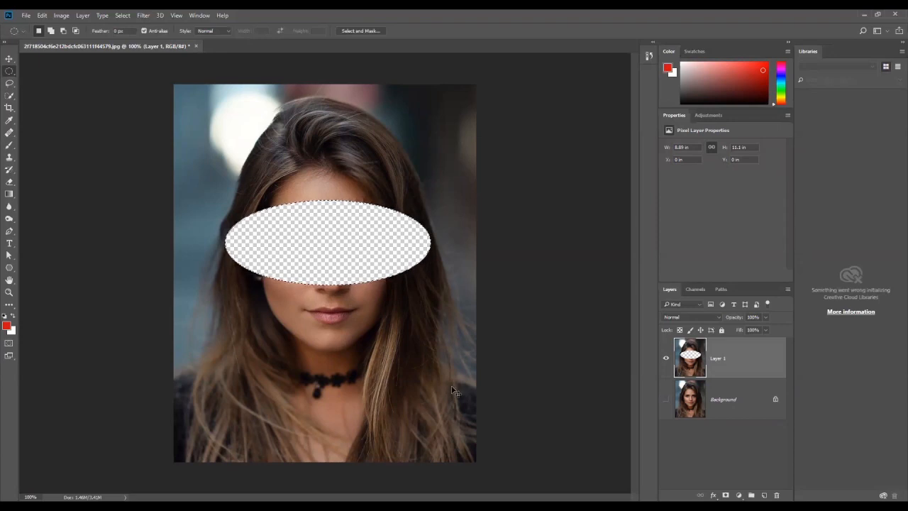
key(ctrl+z)
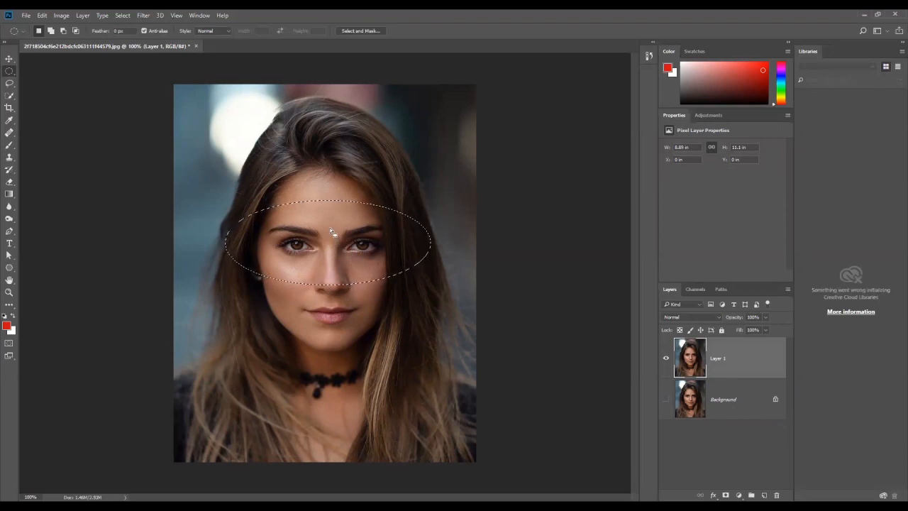
Invert the elliptical selection, delete everything outside the eye area on Layer 1, and deselect
right_click(332, 232)
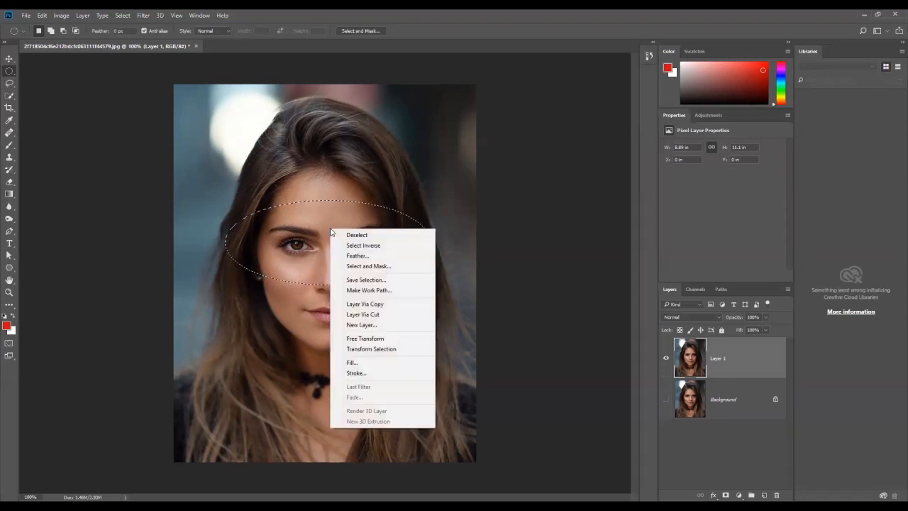
click(367, 249)
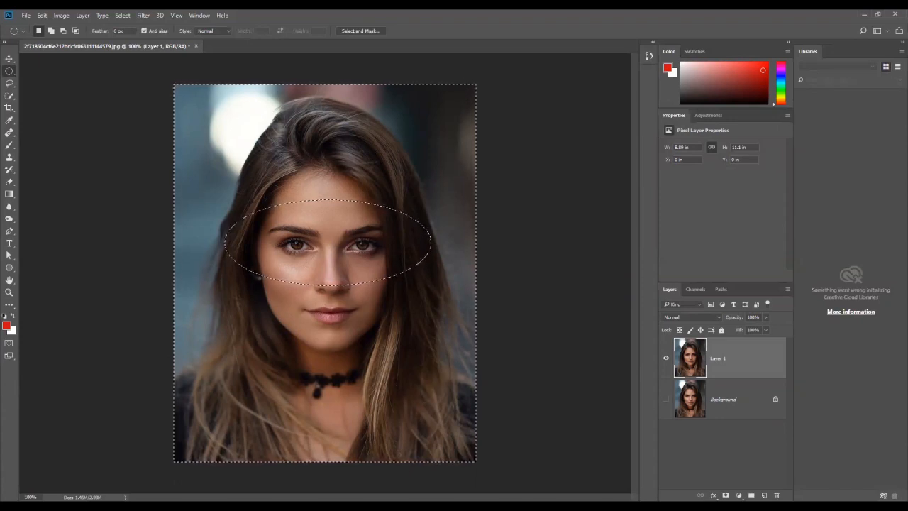
key(Delete)
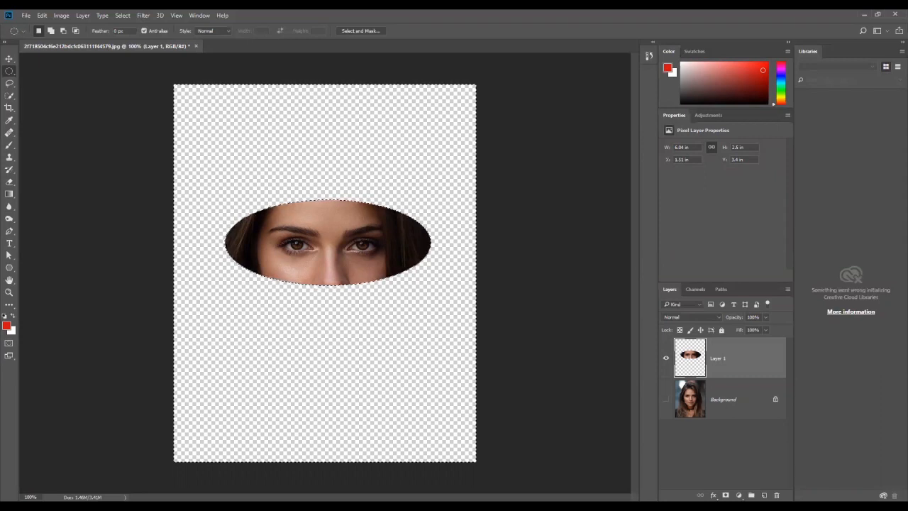
key(ctrl+d)
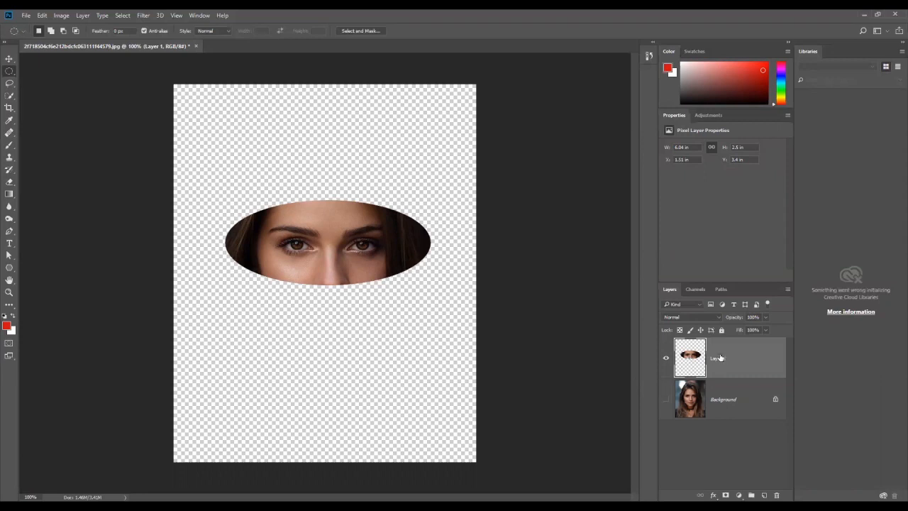
Undock the Layers panel, place it beside the portrait, and lengthen it to fit both layers
drag(666, 291, 510, 91)
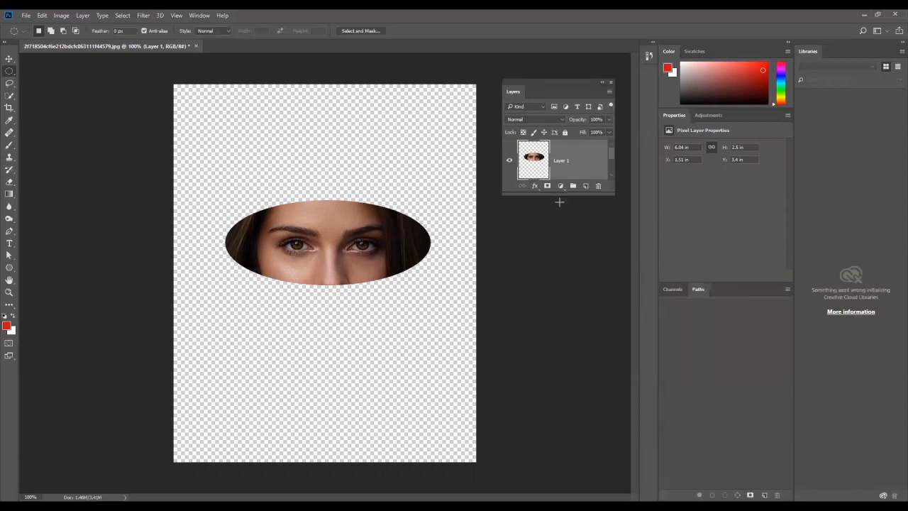
drag(556, 226, 554, 374)
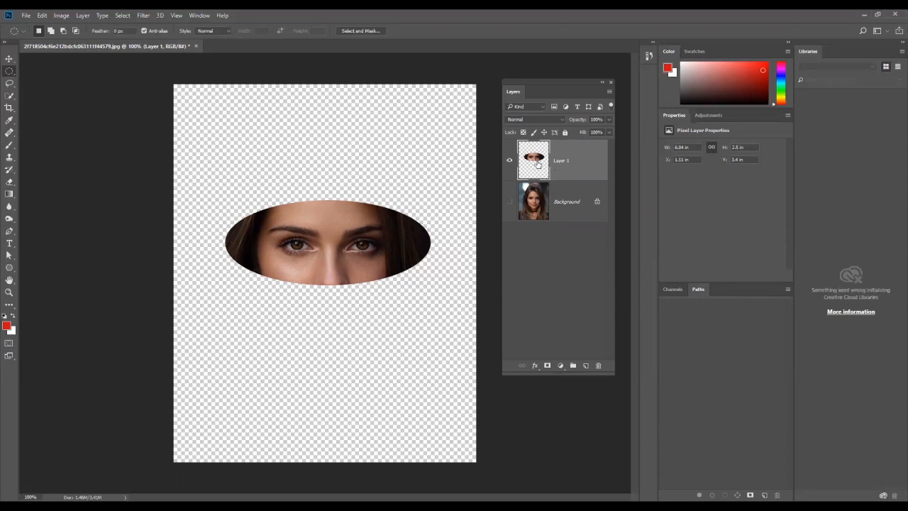
right_click(11, 72)
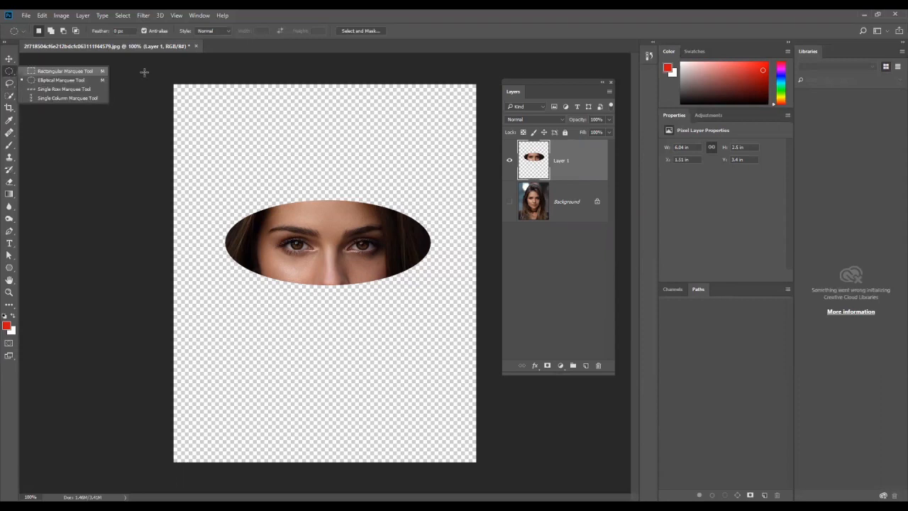
click(444, 37)
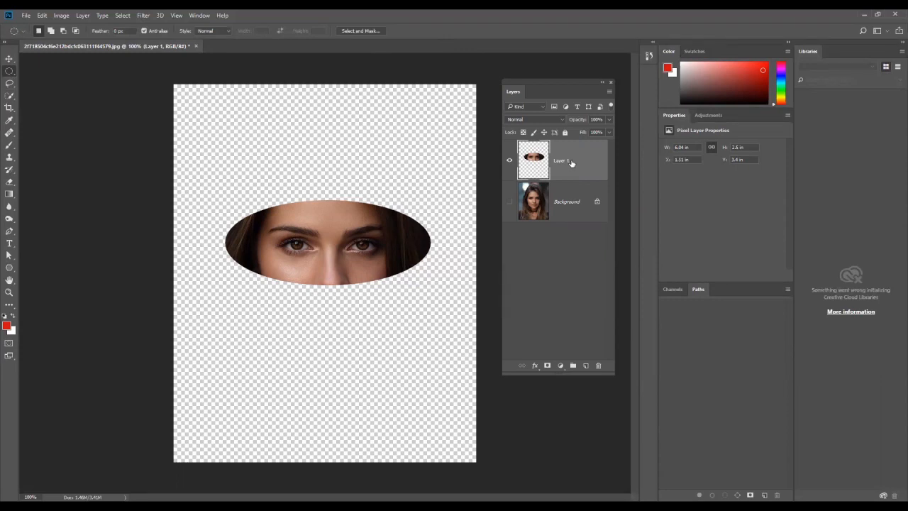
Duplicate the Background layer and move Layer 1 below the new copy
click(571, 211)
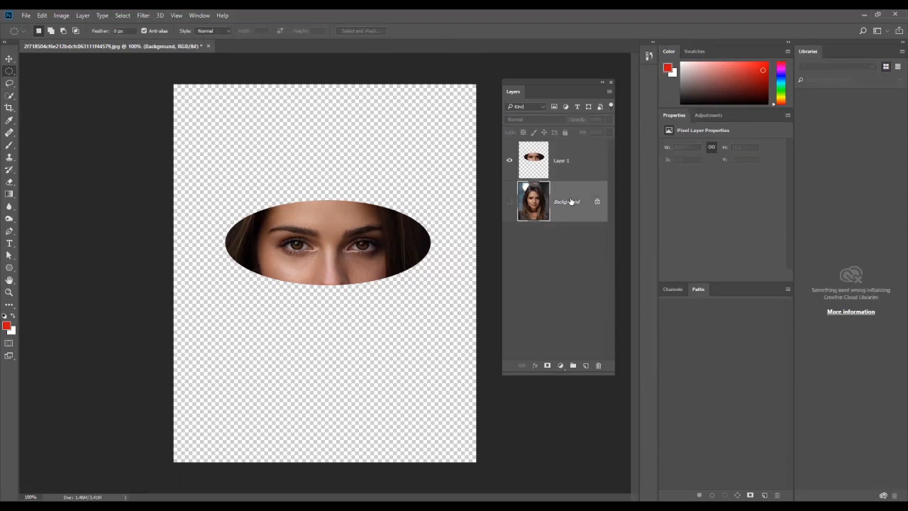
key(ctrl+j)
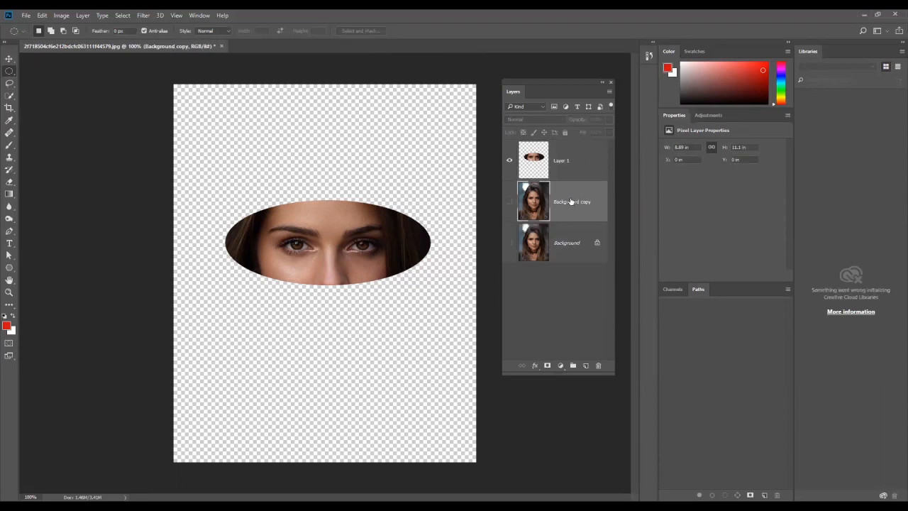
drag(574, 170, 572, 220)
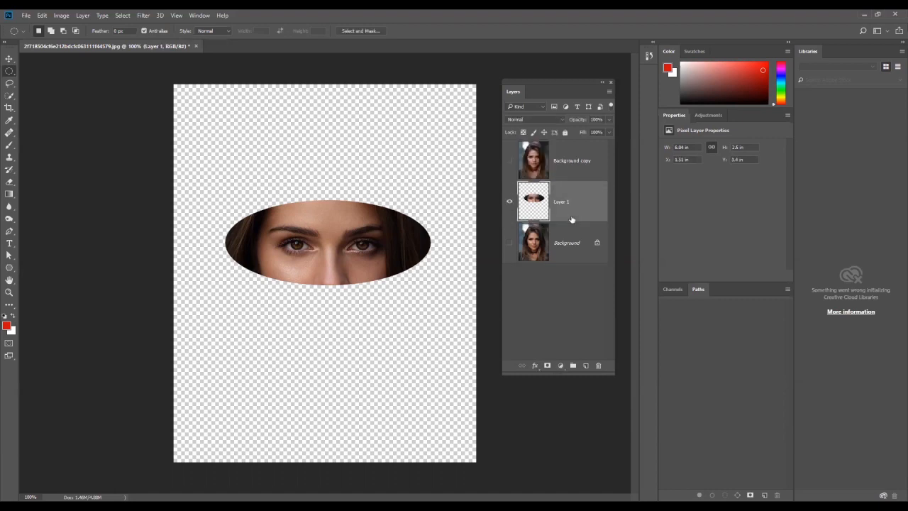
Hide Layer 1, show the Background copy layer, and rename that copy "mask"
click(508, 202)
click(509, 160)
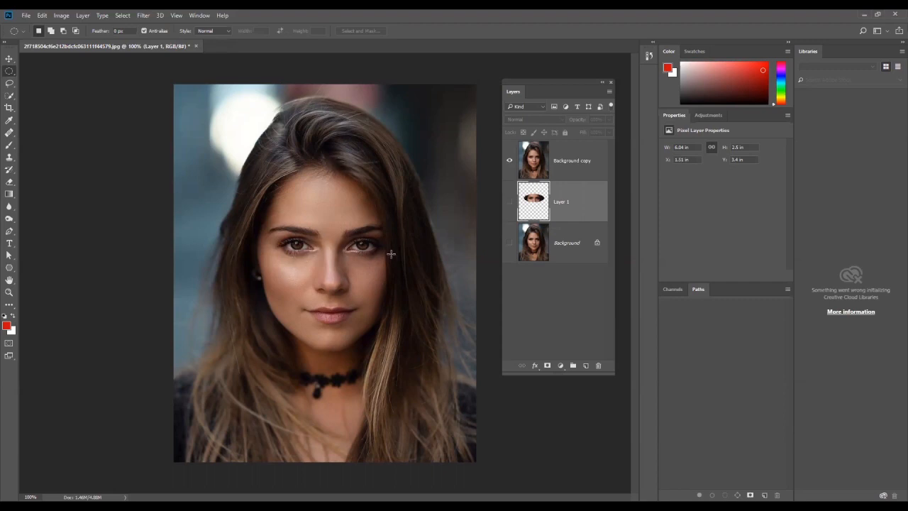
click(8, 59)
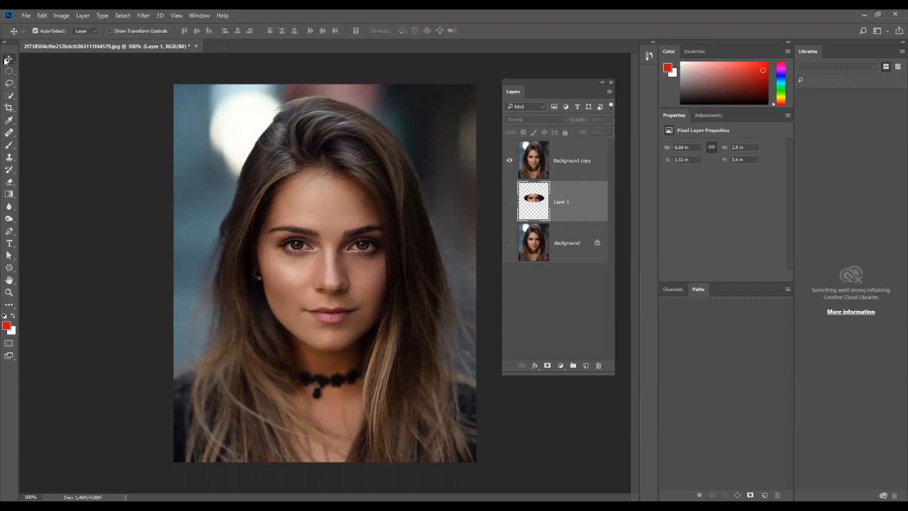
click(583, 168)
double_click(579, 161)
text(mask)
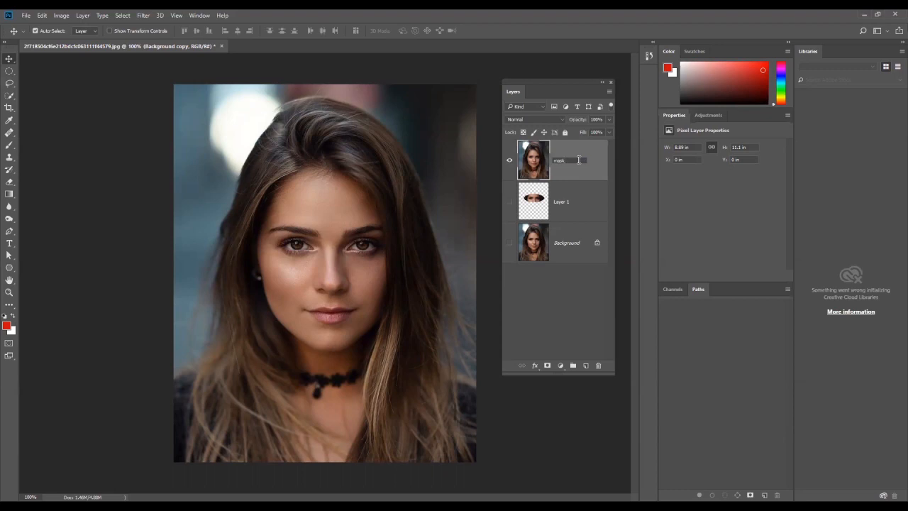
key(Return)
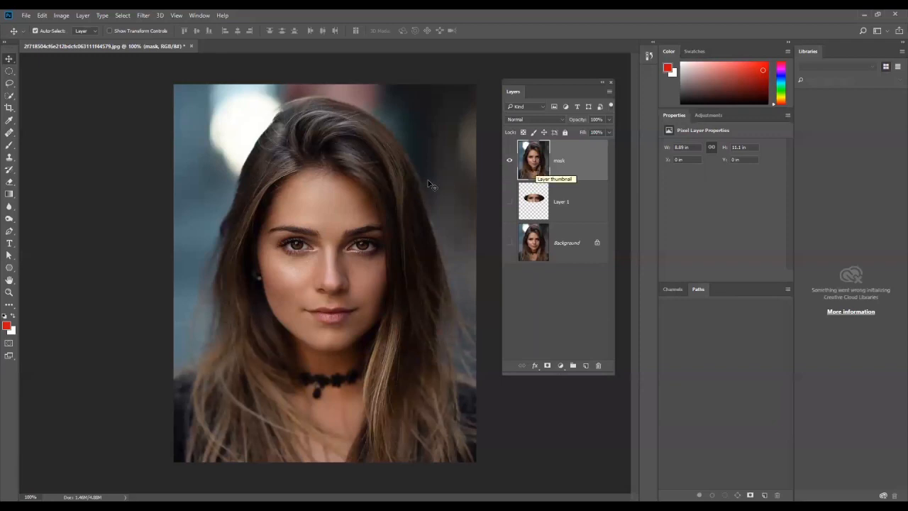
Draw an elliptical selection around the eyes and nose and turn it into a layer mask on the mask layer
drag(8, 74, 59, 80)
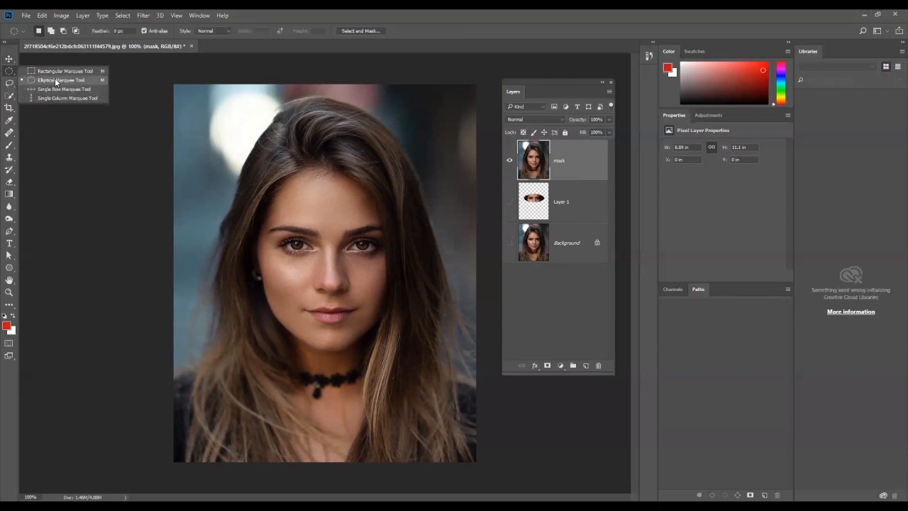
click(56, 81)
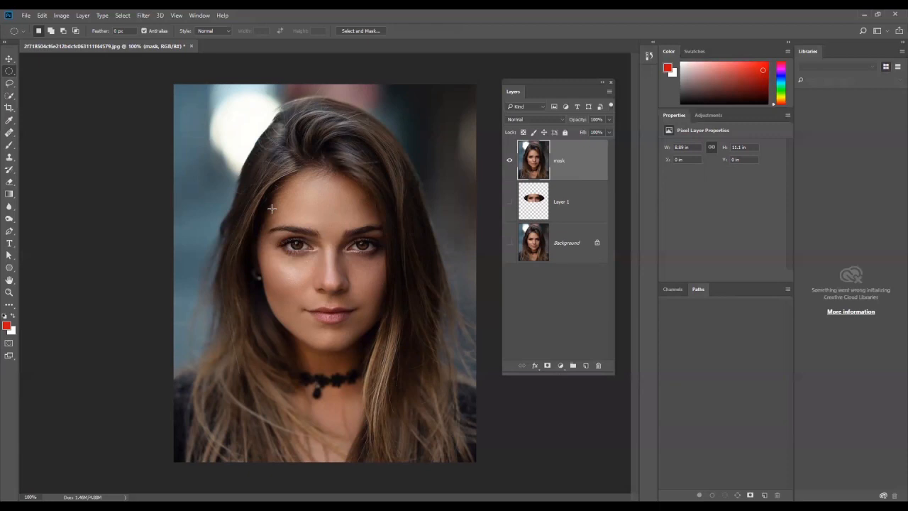
drag(212, 191, 441, 302)
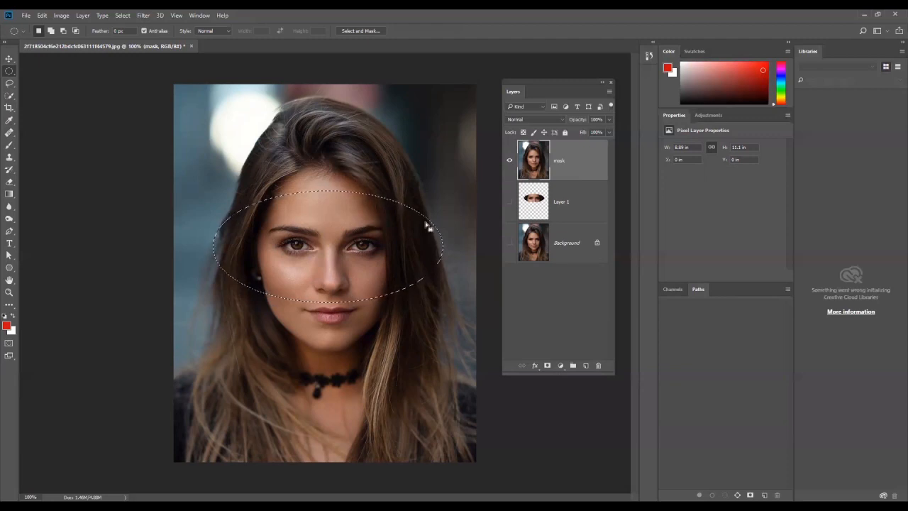
click(547, 366)
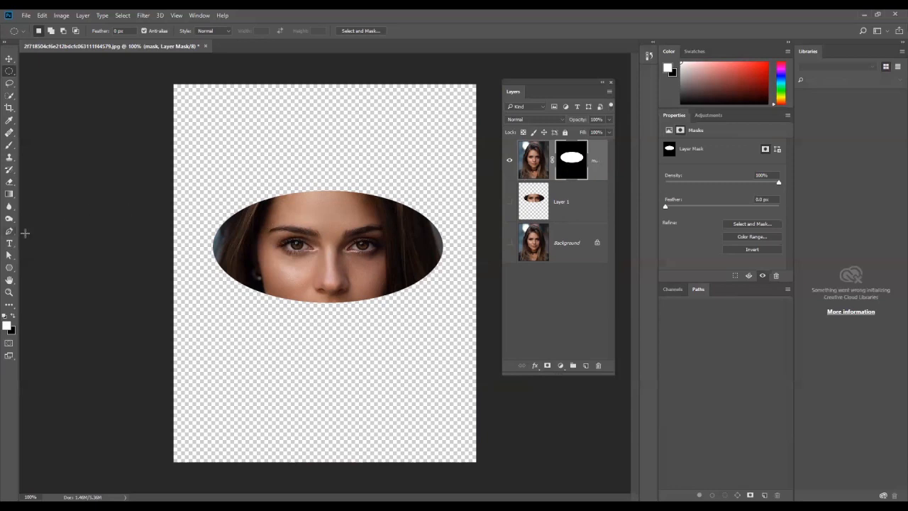
Set up the Brush tool with a Soft Round tip at a size of 67 px
click(7, 146)
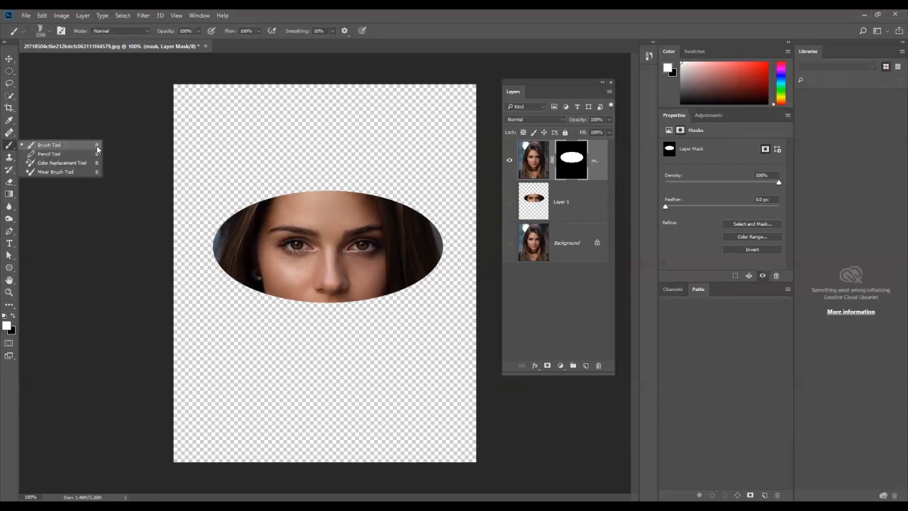
click(51, 146)
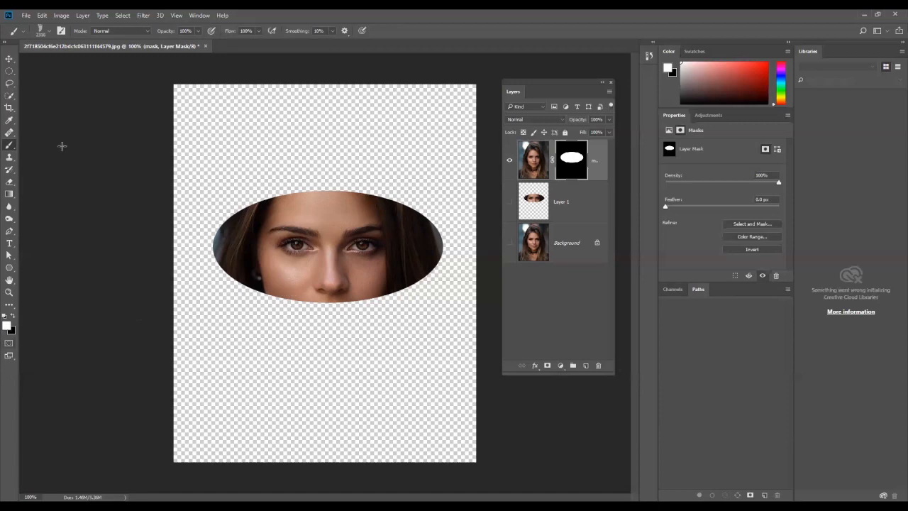
right_click(22, 32)
click(50, 27)
click(49, 32)
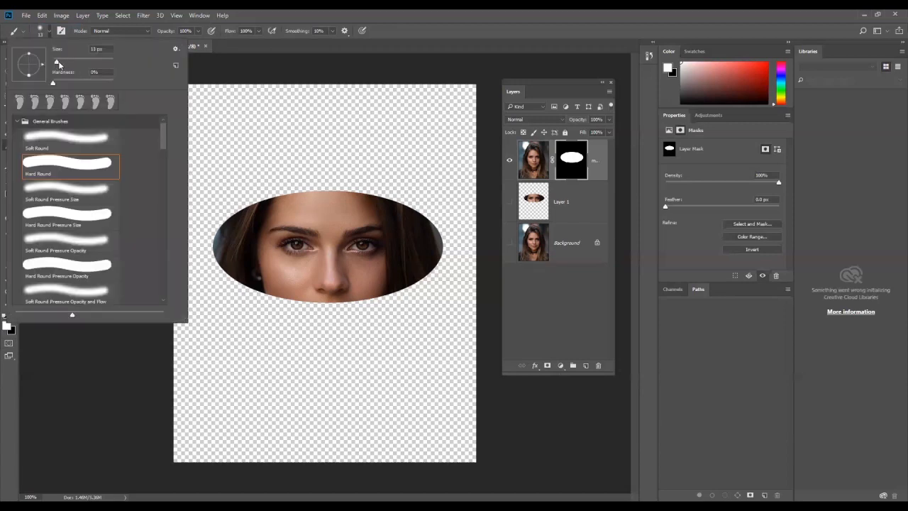
drag(57, 64, 68, 65)
drag(71, 61, 73, 61)
click(49, 32)
click(48, 32)
click(57, 138)
click(49, 32)
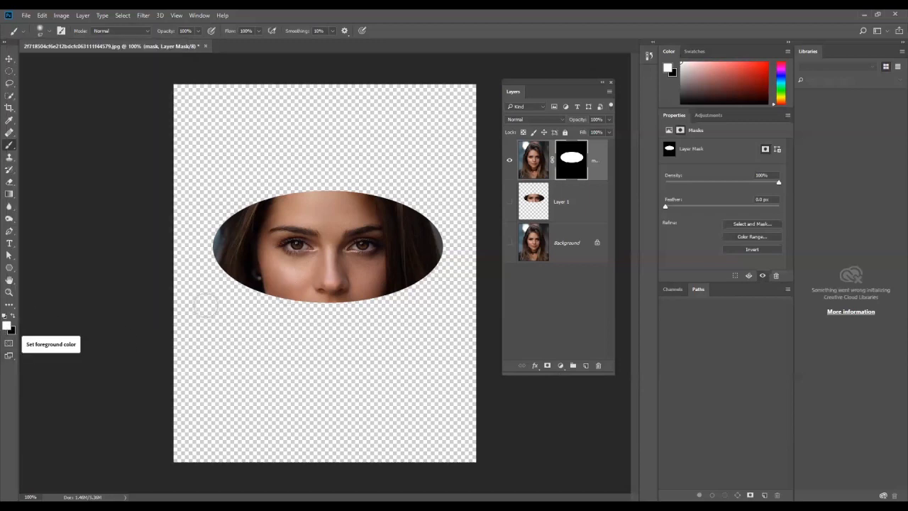
Paint white on the mask below the ellipse to reveal the mouth and chin
mouse_move(276, 294)
mouse_down()
mouse_move(334, 337)
mouse_move(283, 294)
mouse_move(334, 326)
mouse_move(325, 301)
mouse_move(337, 300)
mouse_move(338, 323)
mouse_up()
mouse_move(350, 289)
mouse_down()
mouse_move(341, 326)
mouse_move(370, 288)
mouse_move(338, 334)
mouse_move(381, 279)
mouse_move(339, 333)
mouse_up()
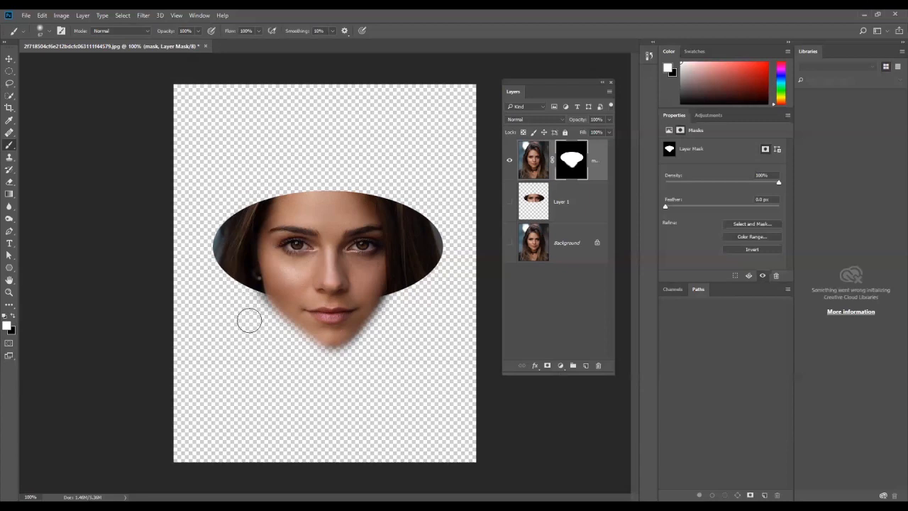
Paint black on the mask along both sides of the face to hide the hair and the ellipse's outer ends
click(14, 317)
mouse_move(227, 277)
mouse_down()
mouse_move(210, 235)
mouse_move(225, 200)
mouse_move(254, 177)
mouse_move(227, 227)
mouse_move(248, 302)
mouse_move(240, 234)
mouse_move(257, 183)
mouse_up()
mouse_move(382, 178)
mouse_down()
mouse_move(420, 226)
mouse_move(427, 291)
mouse_up()
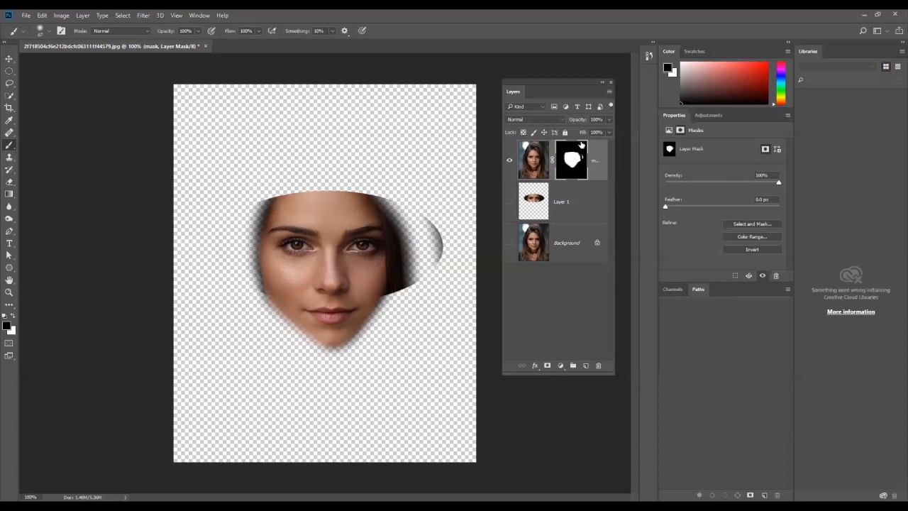
mouse_move(426, 196)
mouse_down()
mouse_move(442, 245)
mouse_move(432, 274)
mouse_move(393, 306)
mouse_move(402, 221)
mouse_move(371, 175)
mouse_up()
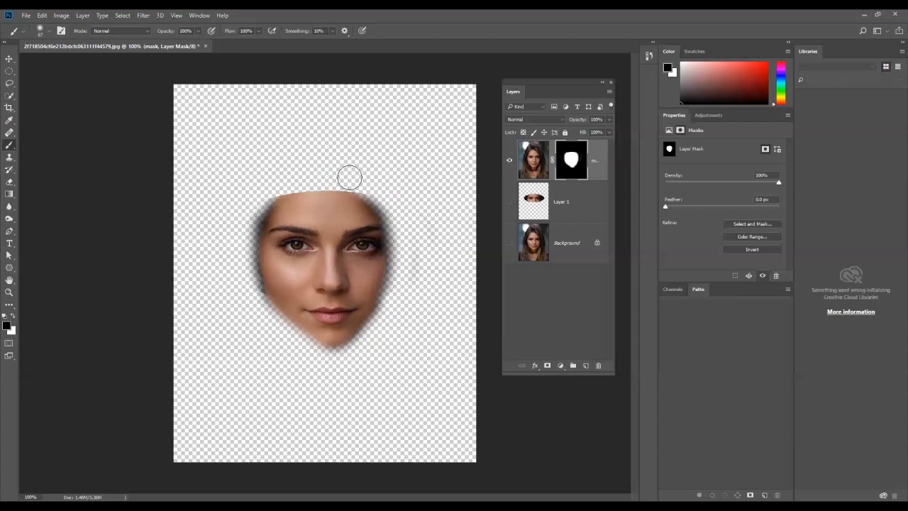
mouse_move(255, 307)
mouse_down()
mouse_move(241, 274)
mouse_move(255, 209)
mouse_move(276, 185)
mouse_up()
drag(380, 186, 376, 206)
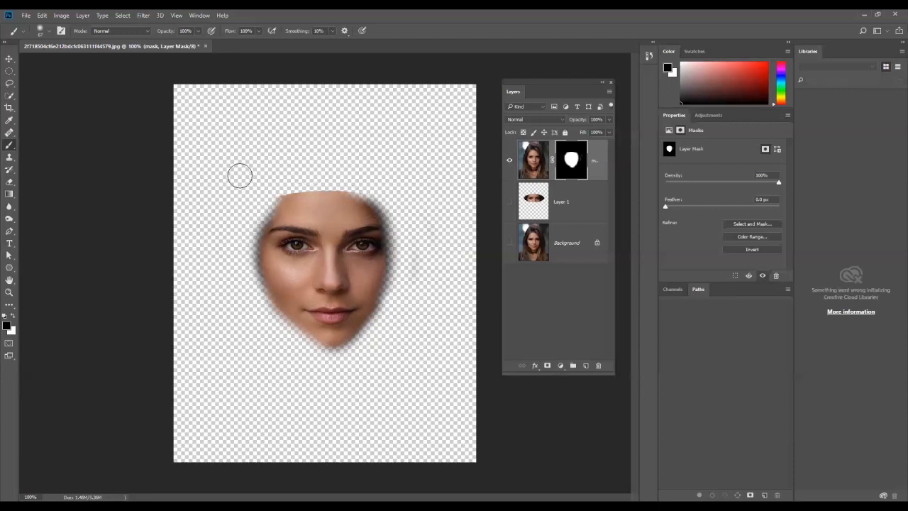
Paint white on the mask around the face to reveal the forehead, jaw and hair, including the long strands beside the neck
click(12, 315)
mouse_move(300, 341)
mouse_down()
mouse_move(256, 274)
mouse_move(262, 281)
mouse_move(266, 228)
mouse_move(287, 194)
mouse_move(310, 182)
mouse_move(364, 192)
mouse_move(381, 207)
mouse_move(383, 285)
mouse_move(354, 334)
mouse_move(331, 346)
mouse_move(303, 342)
mouse_move(283, 326)
mouse_move(262, 282)
mouse_up()
mouse_move(397, 251)
mouse_down()
mouse_move(384, 302)
mouse_move(394, 343)
mouse_move(378, 314)
mouse_move(369, 333)
mouse_move(342, 350)
mouse_move(308, 352)
mouse_move(396, 355)
mouse_up()
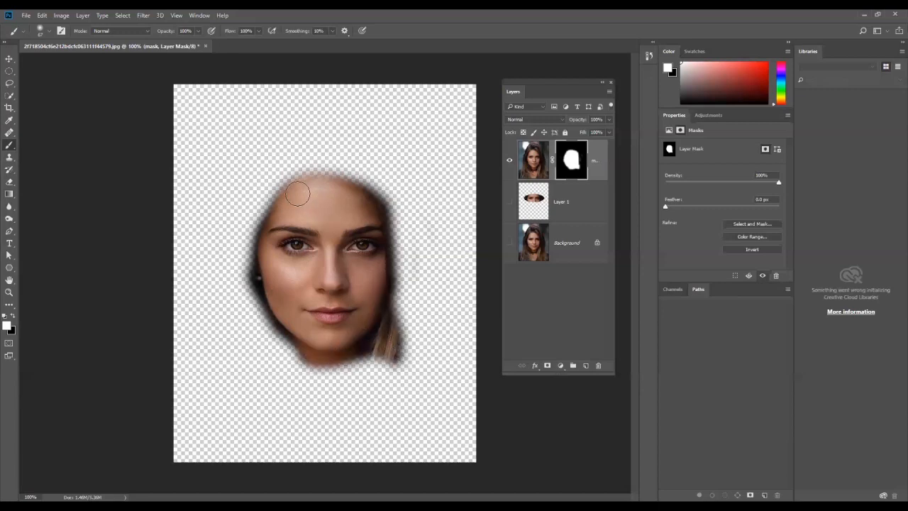
mouse_move(270, 204)
mouse_down()
mouse_move(298, 163)
mouse_move(322, 165)
mouse_move(285, 173)
mouse_move(342, 169)
mouse_move(372, 183)
mouse_move(392, 204)
mouse_move(390, 294)
mouse_up()
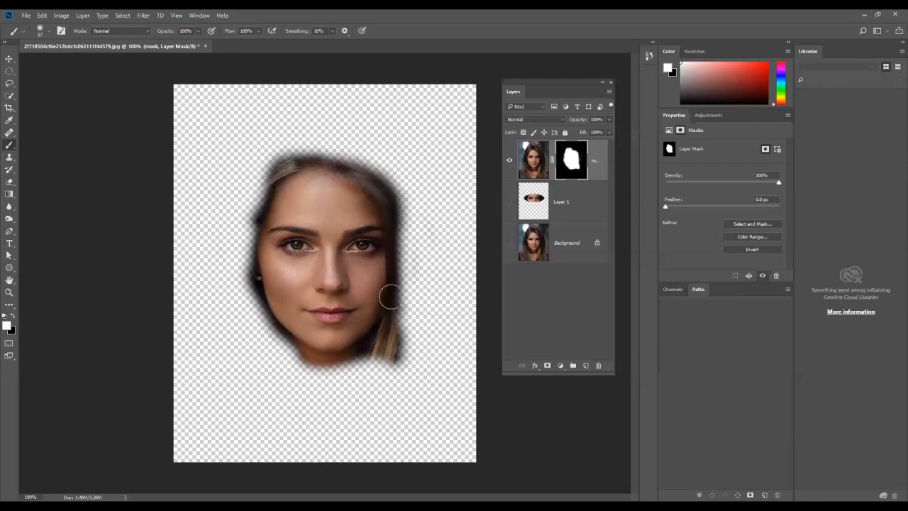
mouse_move(382, 196)
mouse_down()
mouse_move(344, 154)
mouse_move(276, 164)
mouse_move(257, 192)
mouse_move(242, 266)
mouse_move(268, 344)
mouse_up()
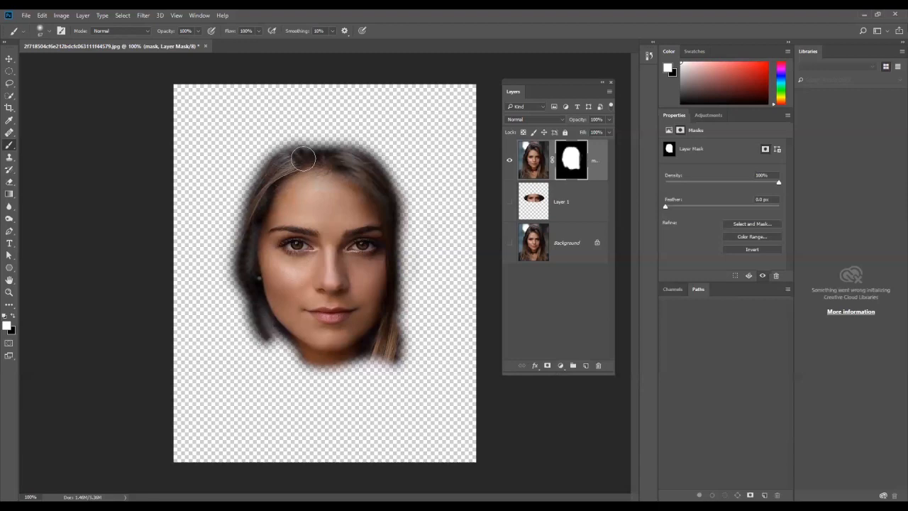
mouse_move(290, 149)
mouse_down()
mouse_move(390, 165)
mouse_move(396, 190)
mouse_move(333, 152)
mouse_move(328, 135)
mouse_move(376, 161)
mouse_move(300, 144)
mouse_move(370, 159)
mouse_move(343, 124)
mouse_move(389, 163)
mouse_move(416, 372)
mouse_move(401, 350)
mouse_move(404, 381)
mouse_move(381, 363)
mouse_move(377, 386)
mouse_move(402, 360)
mouse_move(393, 394)
mouse_move(391, 380)
mouse_move(403, 378)
mouse_move(426, 391)
mouse_up()
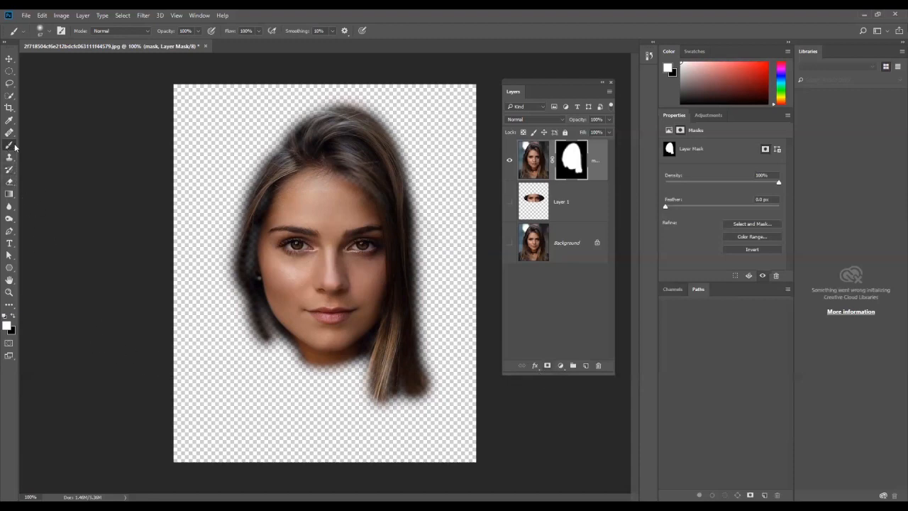
Paint black on the mask to hide the long hair strands, the top of the head and the hair beside the face
click(13, 317)
mouse_move(350, 402)
mouse_down()
mouse_move(452, 310)
mouse_move(412, 367)
mouse_move(361, 407)
mouse_move(404, 385)
mouse_move(439, 305)
mouse_move(347, 403)
mouse_move(418, 347)
mouse_move(439, 301)
mouse_move(373, 354)
mouse_move(407, 312)
mouse_move(352, 392)
mouse_move(424, 270)
mouse_move(382, 134)
mouse_move(320, 112)
mouse_move(260, 132)
mouse_move(376, 108)
mouse_move(419, 117)
mouse_move(314, 111)
mouse_move(217, 203)
mouse_move(250, 178)
mouse_move(231, 252)
mouse_move(249, 331)
mouse_move(274, 373)
mouse_move(247, 309)
mouse_move(247, 201)
mouse_up()
drag(247, 201, 248, 178)
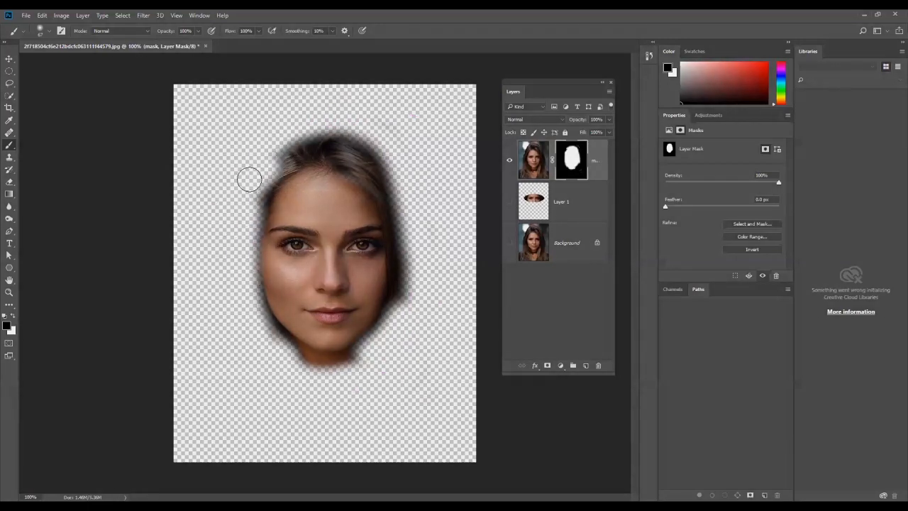